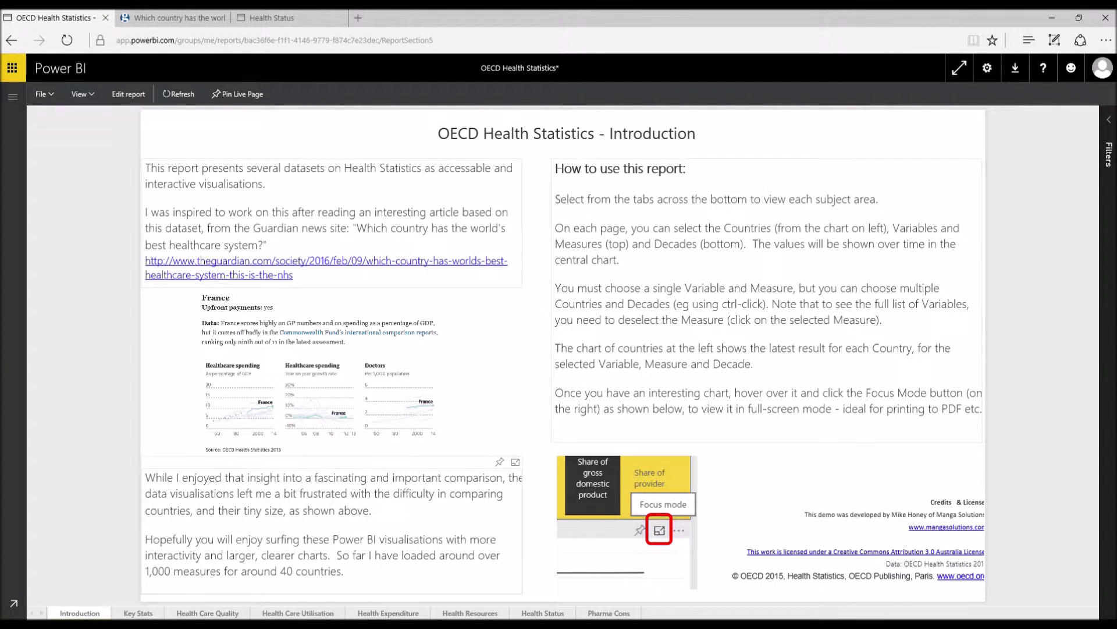
Step: Review the France and Ireland charts in the Guardian healthcare article and view the OECD.Stat Health Status dataset
left_click(172, 18)
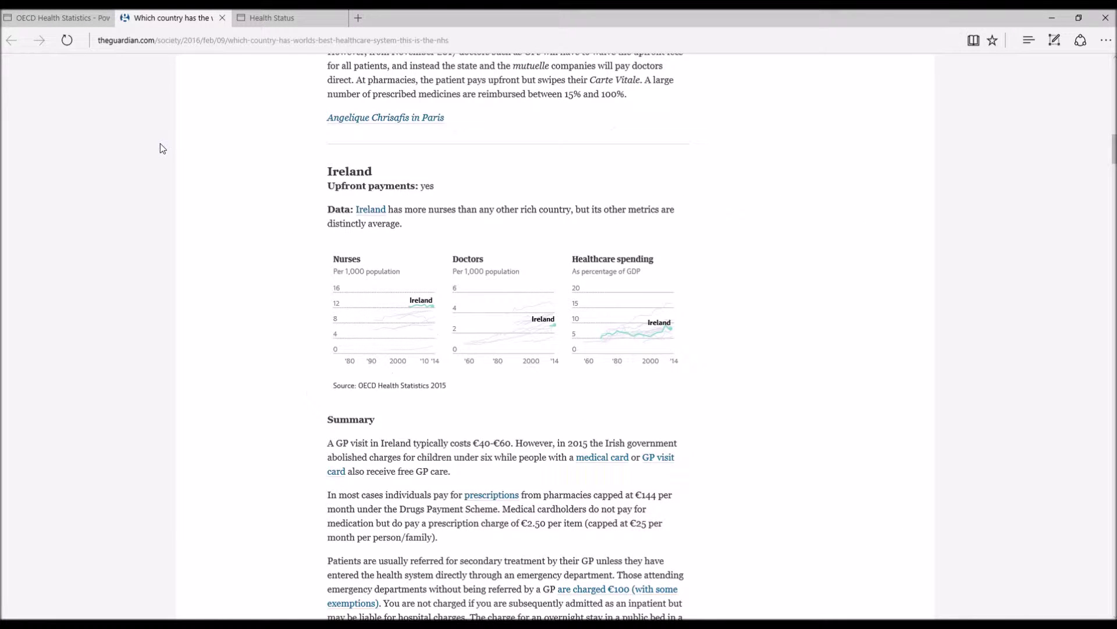
scroll(196, 220, "up", 10)
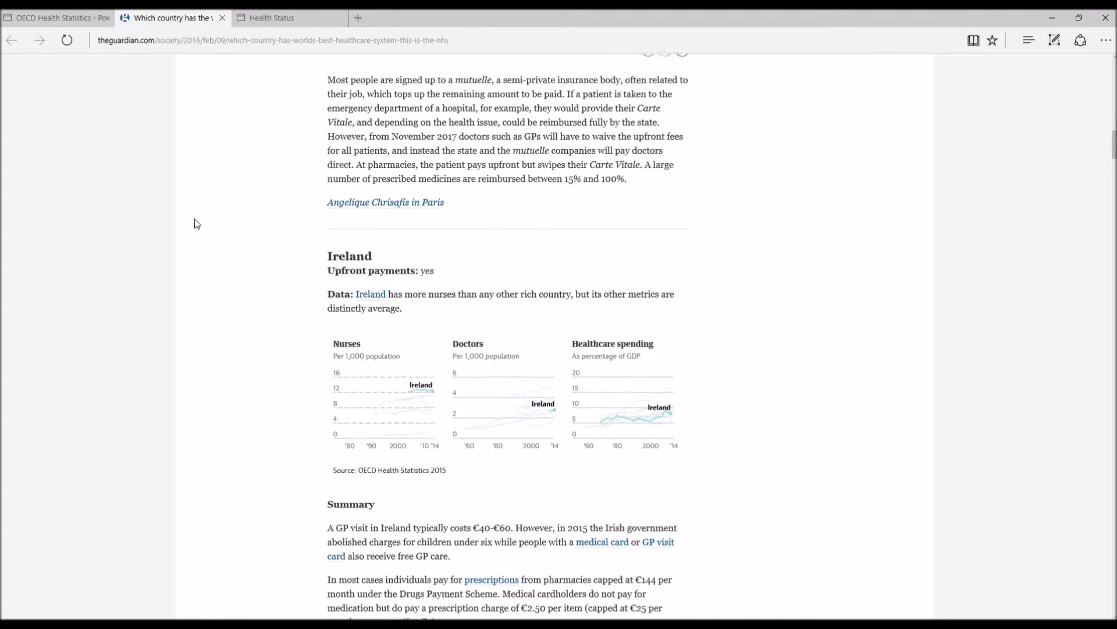
scroll(197, 223, "up", 2)
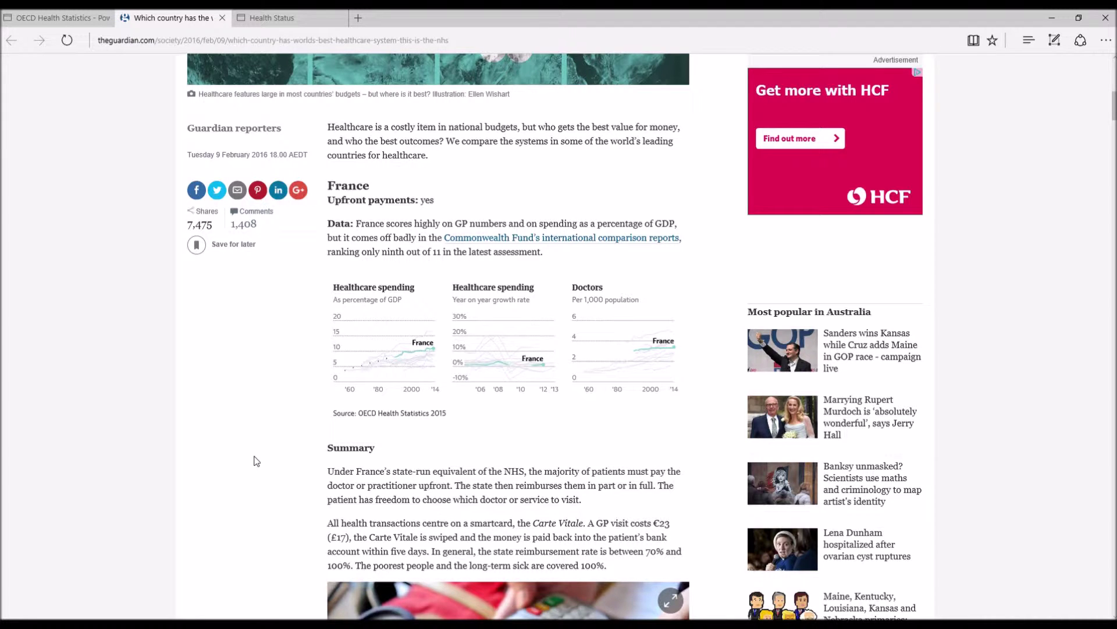
scroll(257, 461, "down", 15)
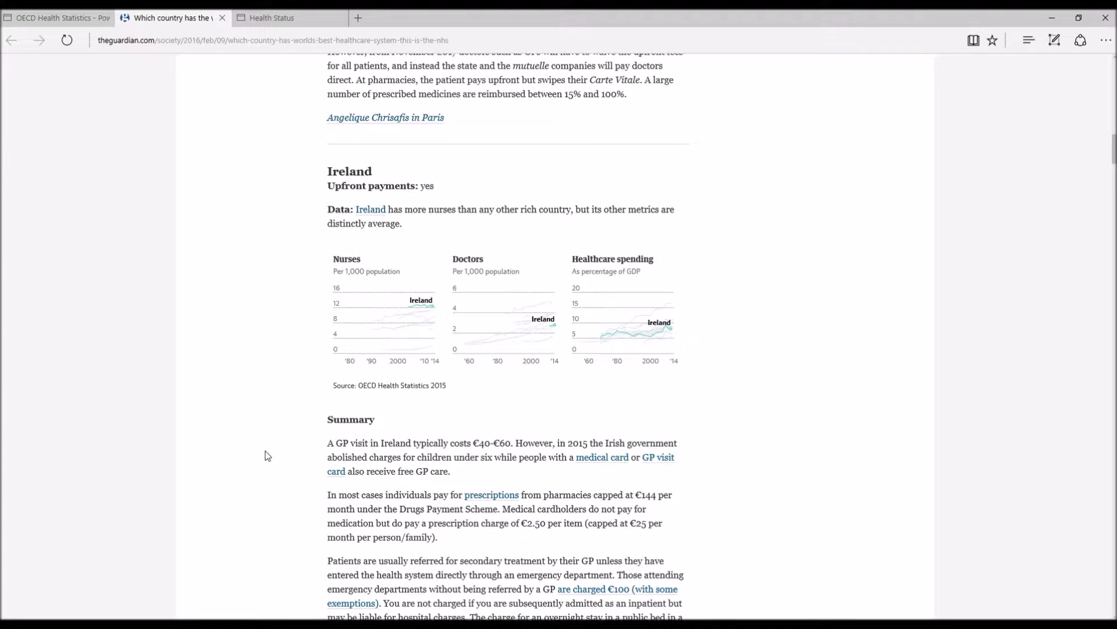
left_click(268, 20)
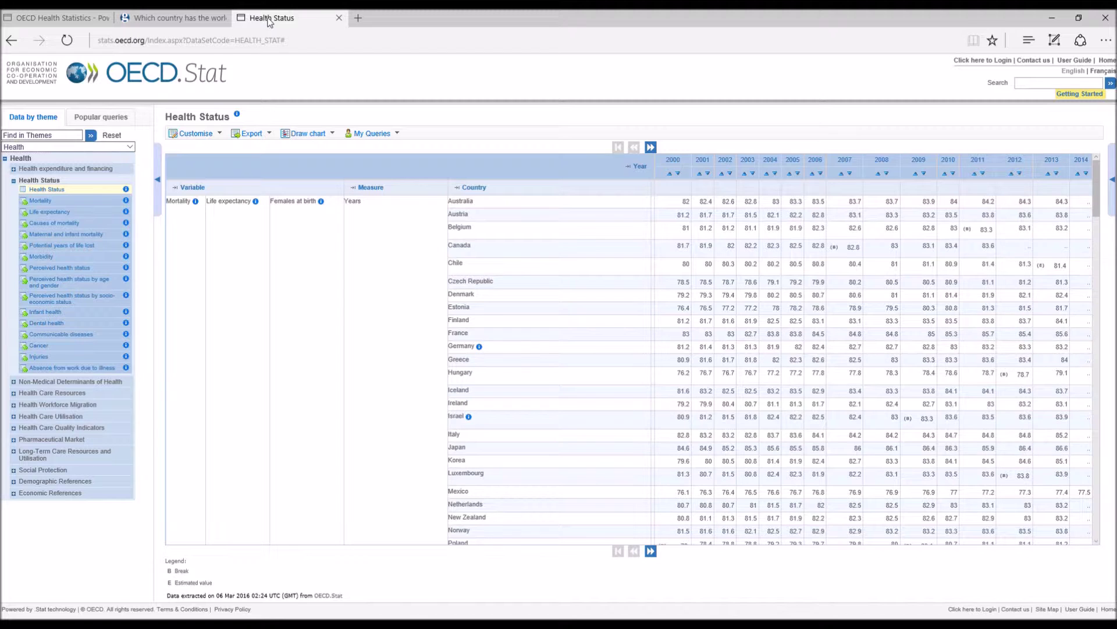
Step: Return to the Power BI report and add United States to the countries compared on the Key Stats page
left_click(50, 21)
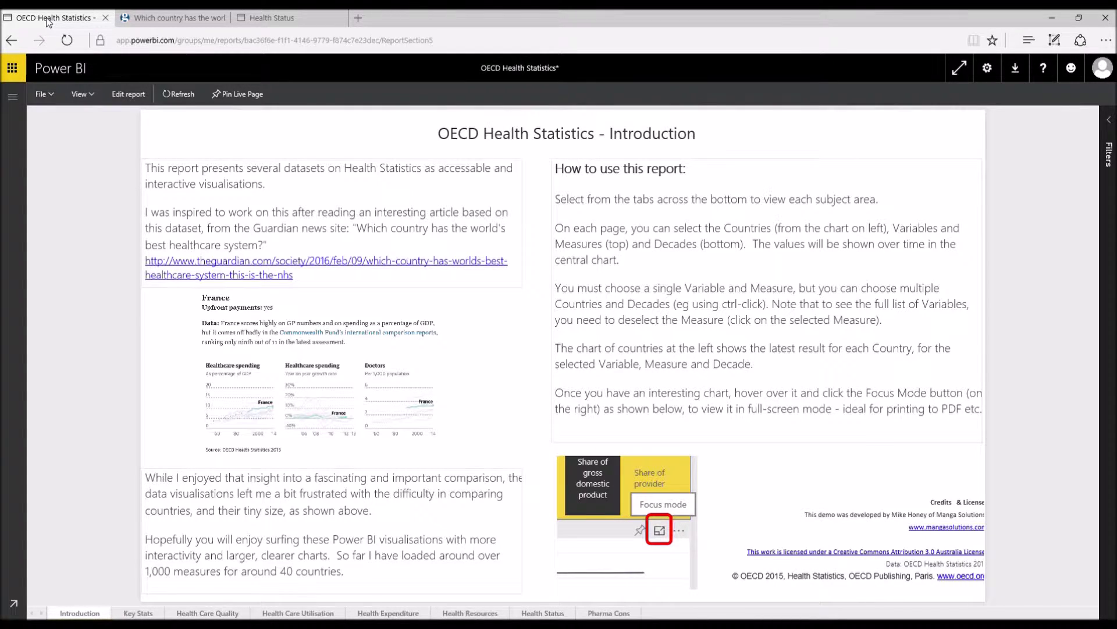
left_click(141, 614)
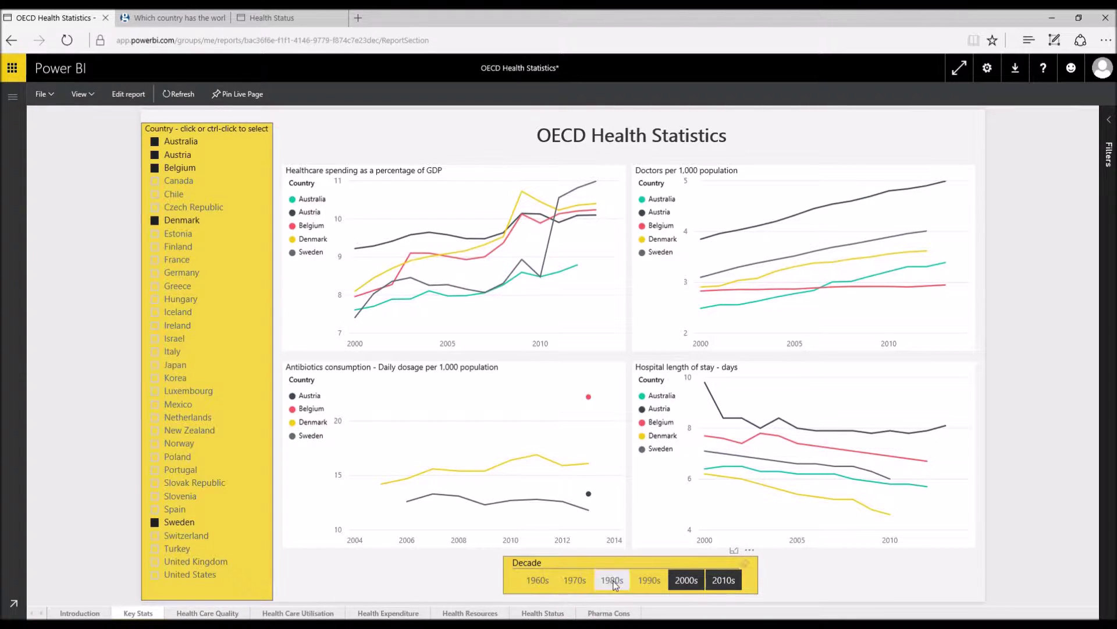
left_click(684, 580)
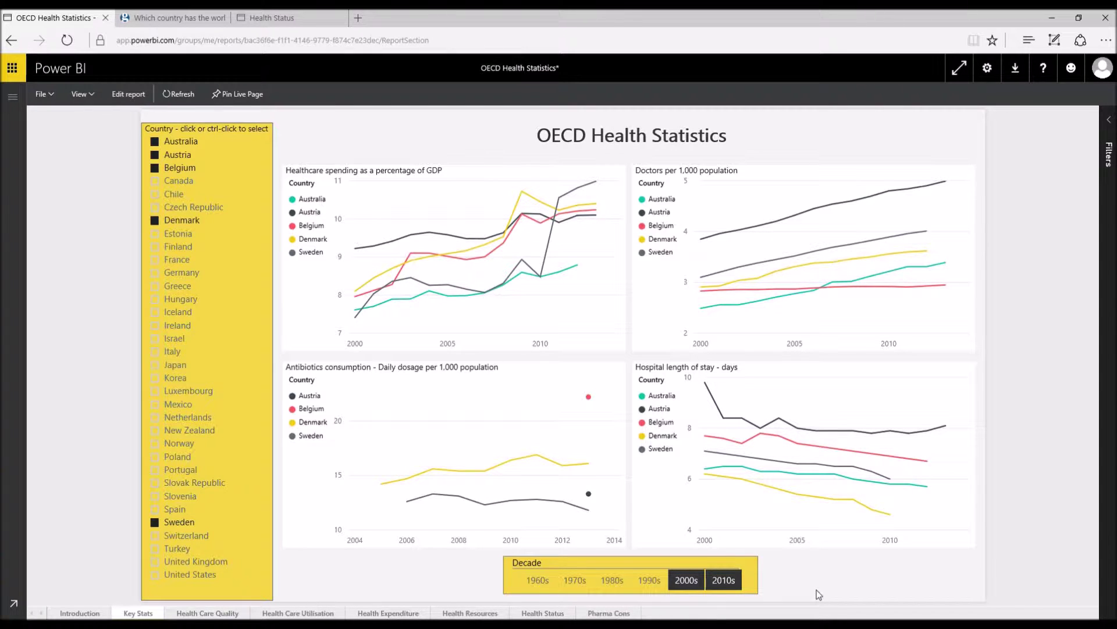
mouse_move(581, 230)
left_click(186, 576)
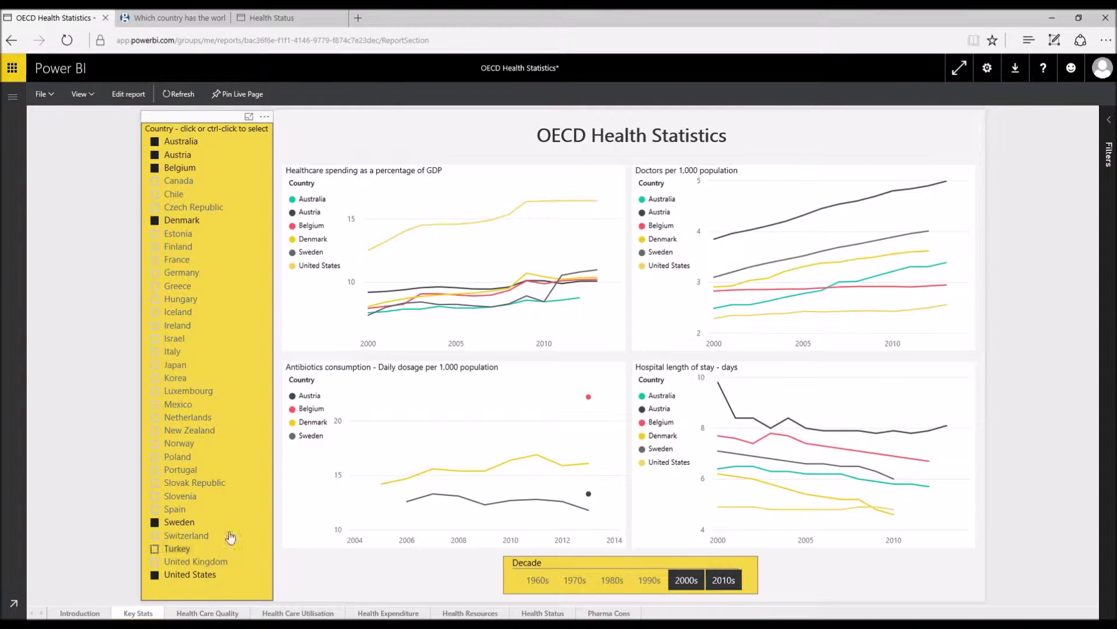
mouse_move(553, 211)
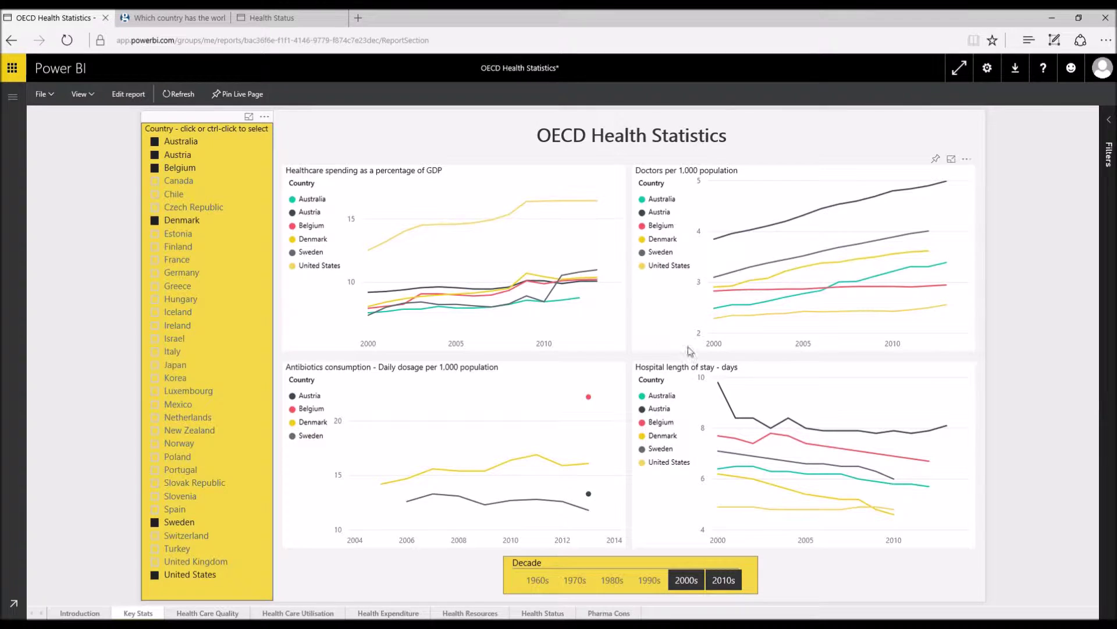
Step: Open the Health Care Quality page, view the values for Male and Female, and set Gender back to Total
left_click(203, 613)
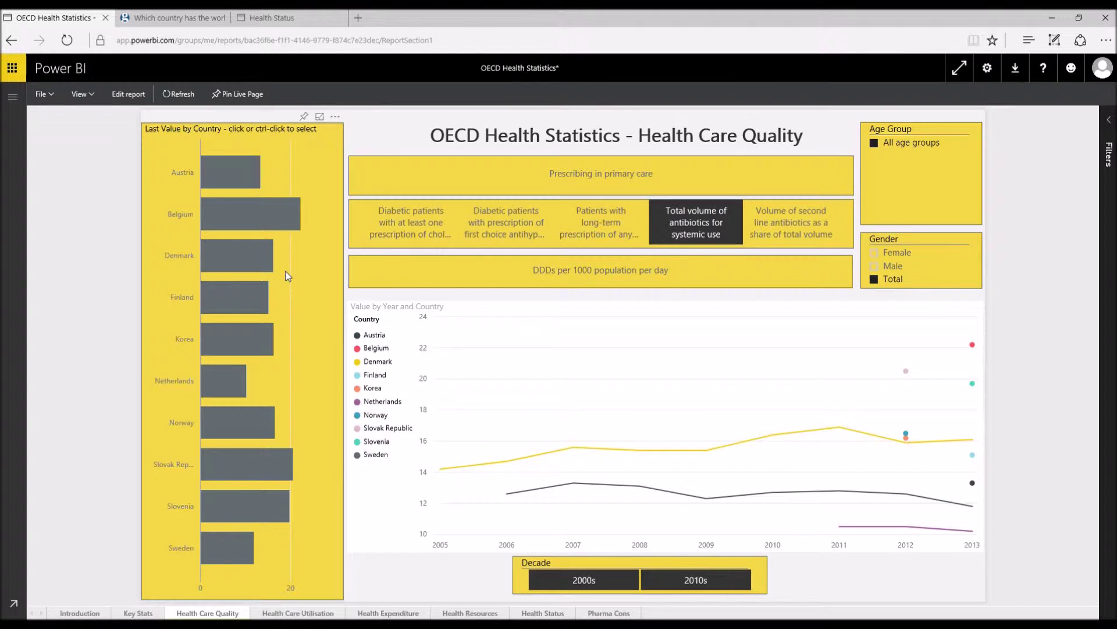
mouse_move(218, 172)
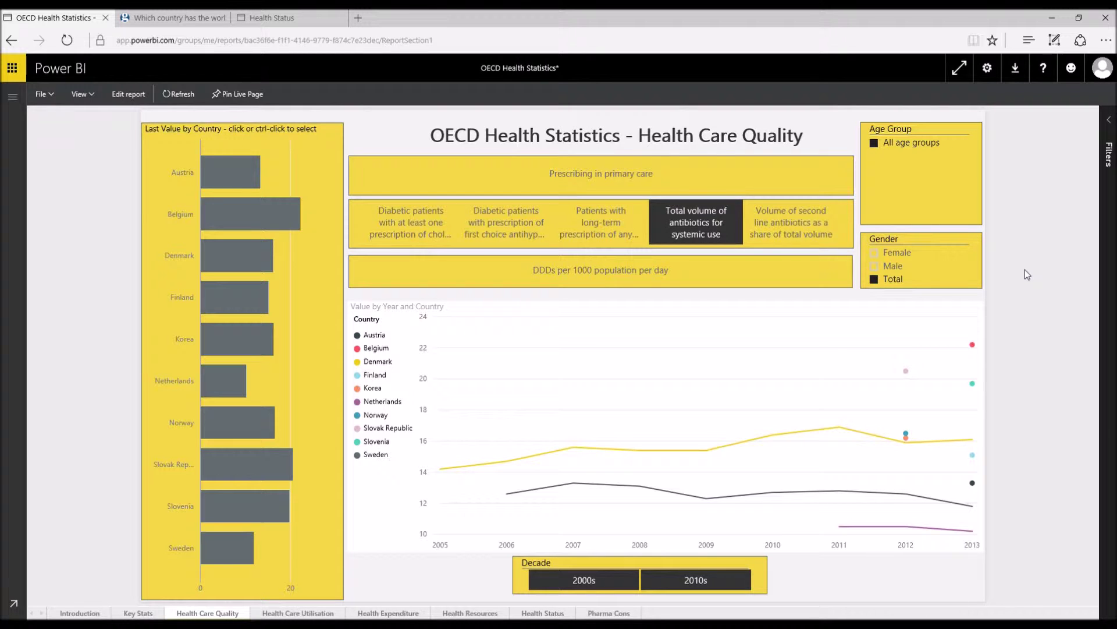
left_click(904, 270)
left_click(905, 254)
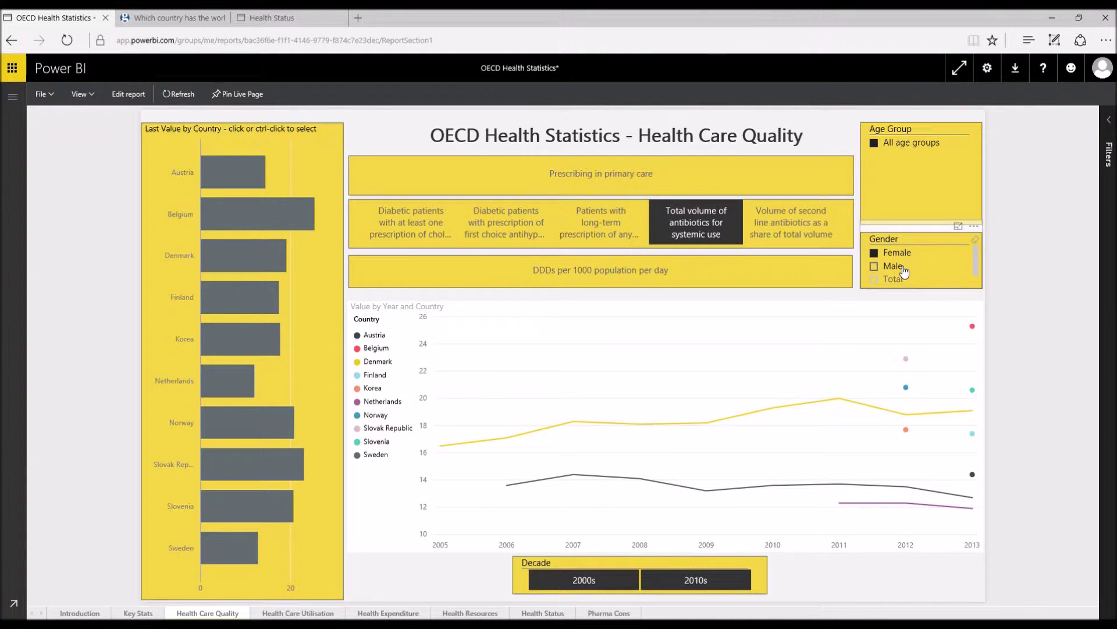
left_click(901, 279)
Step: Switch the Health Care Quality variable to Volume of second line antibiotics as a share of total volume
left_click(665, 224)
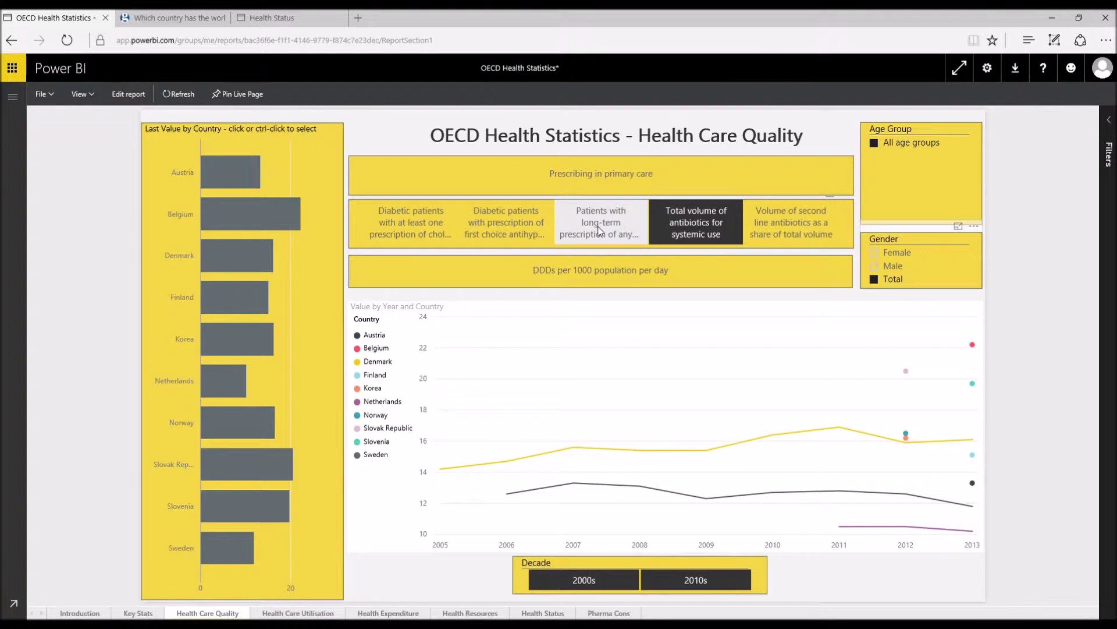
left_click(599, 228)
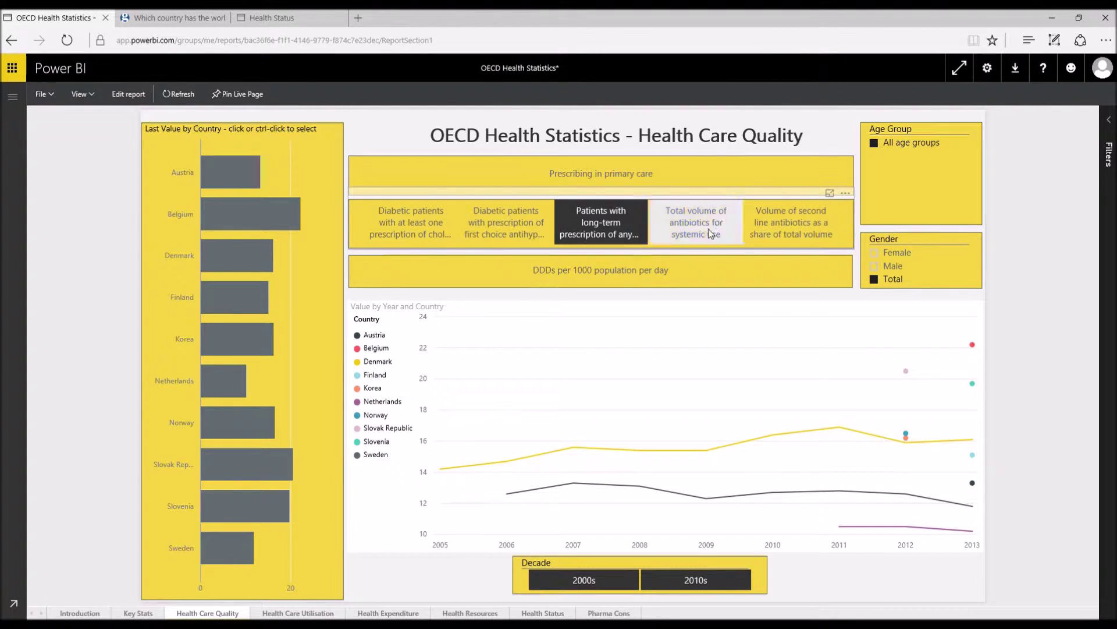
left_click(798, 225)
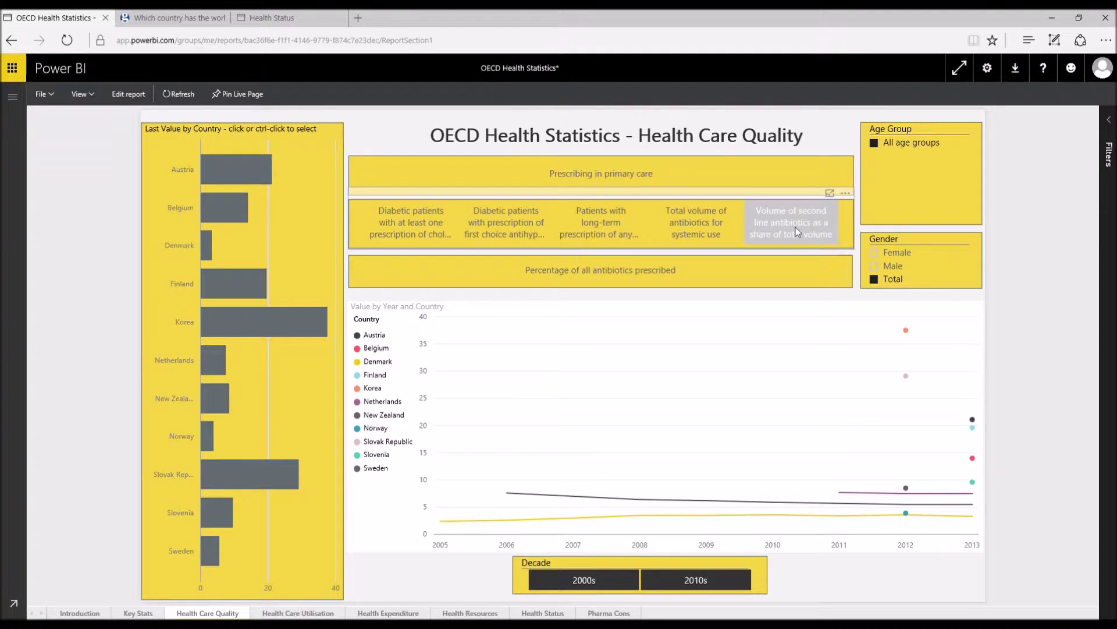
Step: On the Health Care Utilisation page, limit the asthma chart to Australia, Germany, Hungary, Korea, Portugal and Spain
left_click(288, 615)
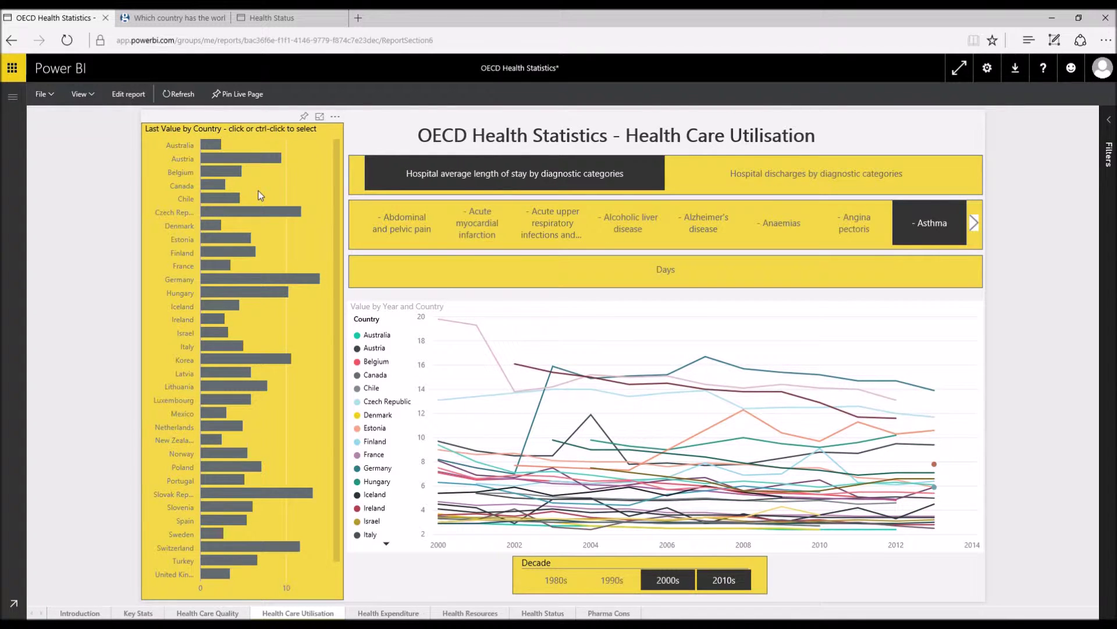
left_click(208, 144)
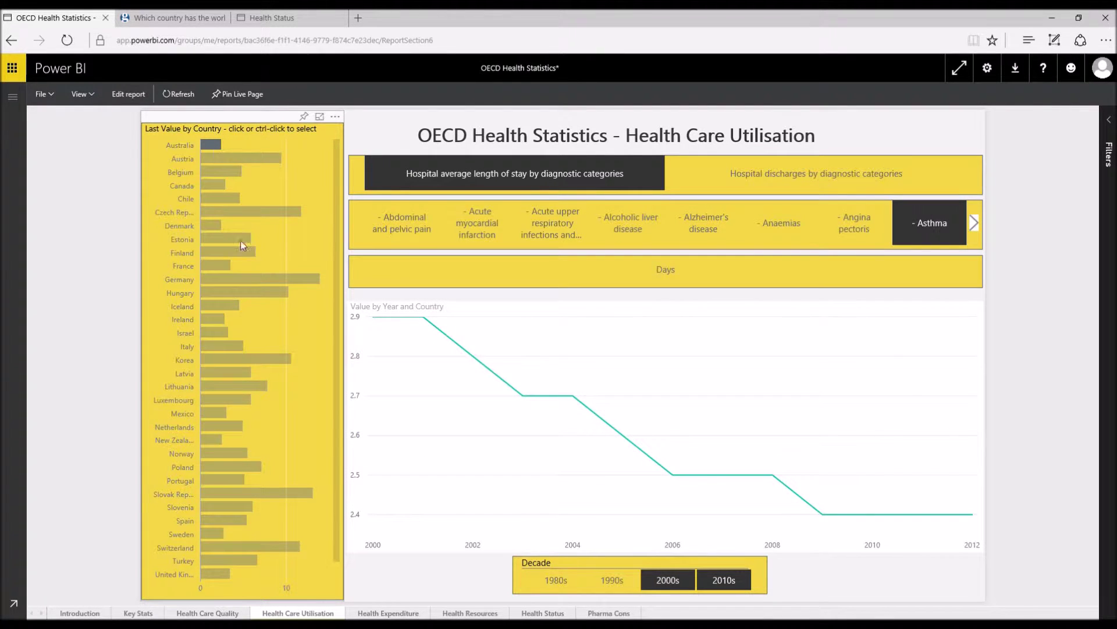
left_click(243, 281, "ctrl")
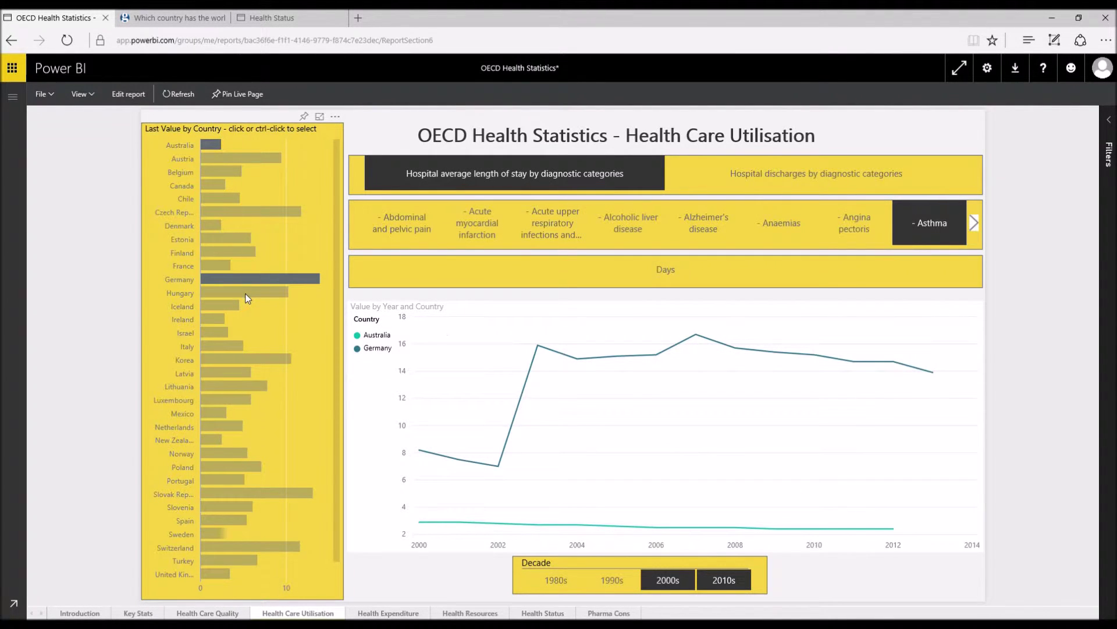
left_click(245, 293, "ctrl")
left_click(226, 360, "ctrl")
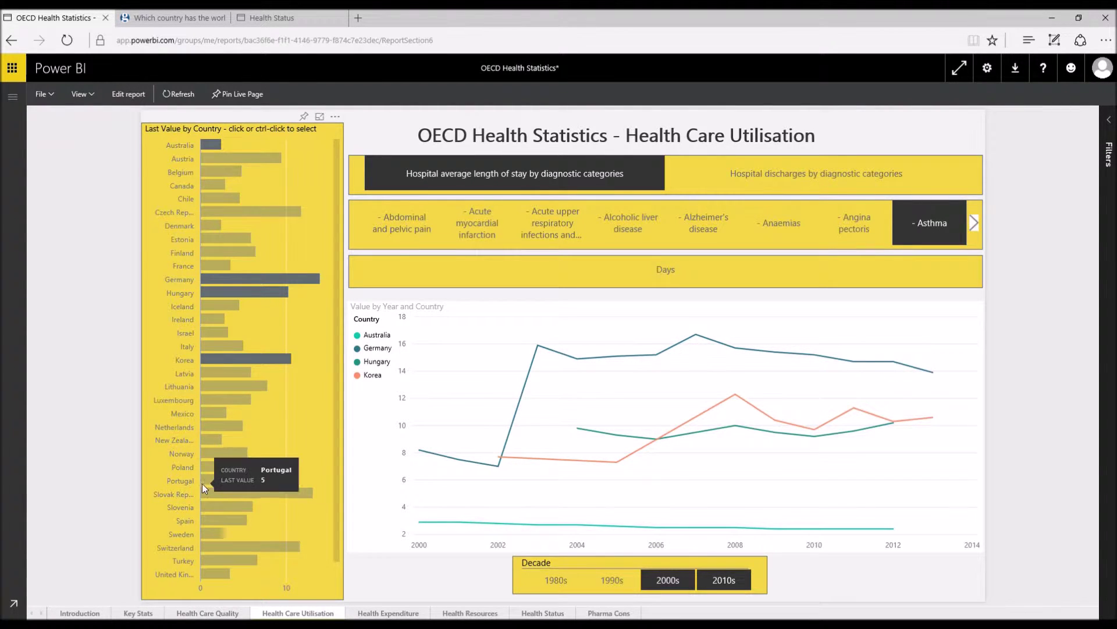
left_click(224, 480, "ctrl")
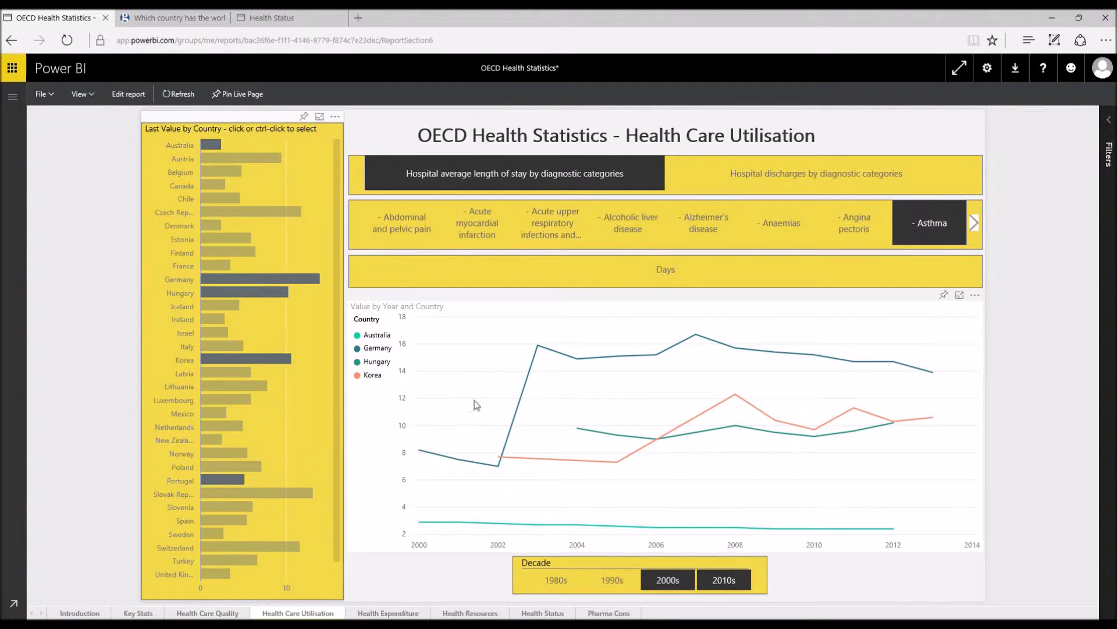
left_click(221, 517, "ctrl")
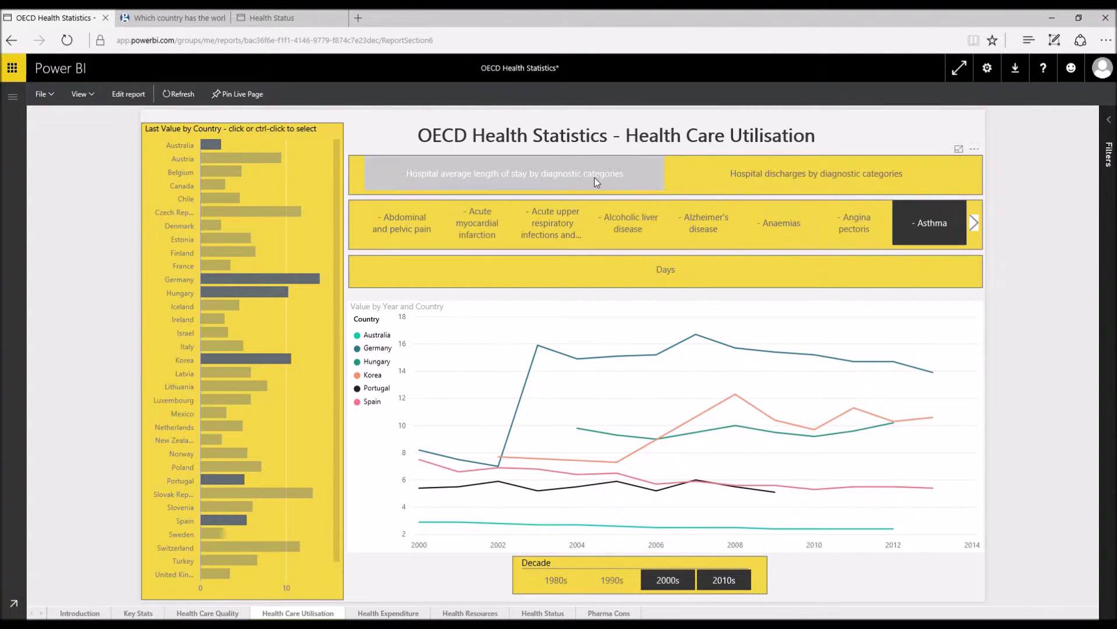
Step: Browse the diagnostic categories available for the hospital average length of stay
left_click(544, 182)
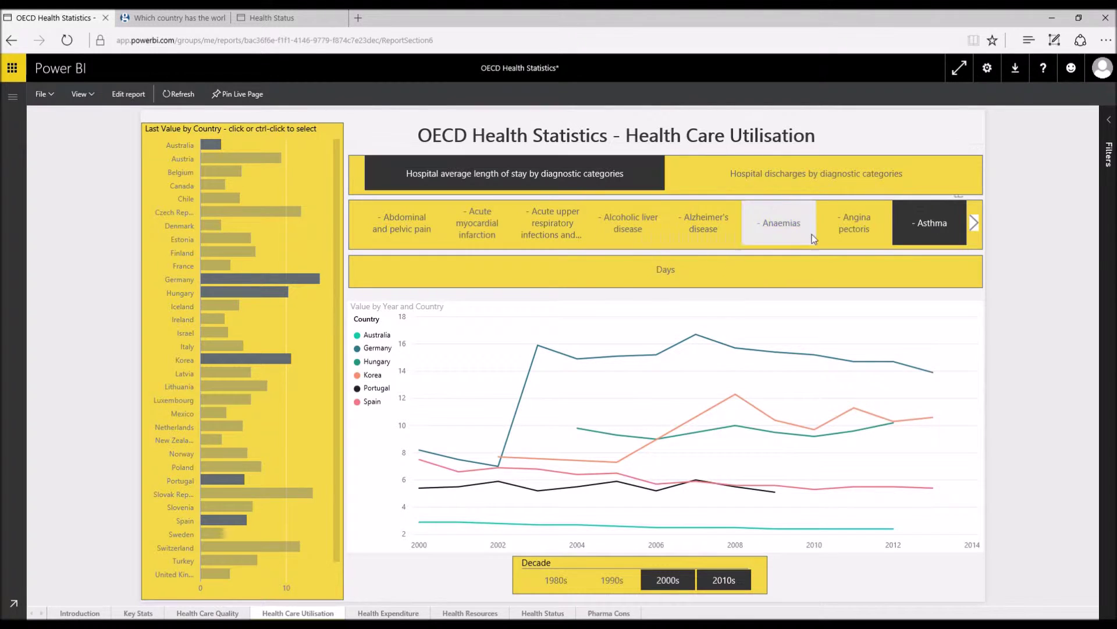
left_click(980, 229)
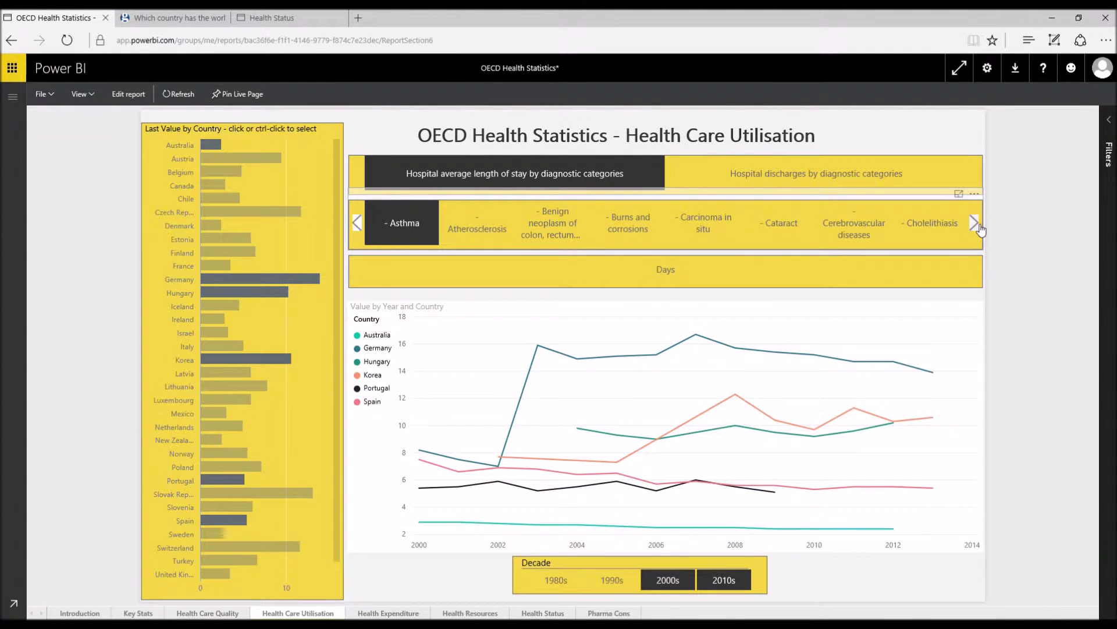
left_click(980, 229)
left_click(980, 229)
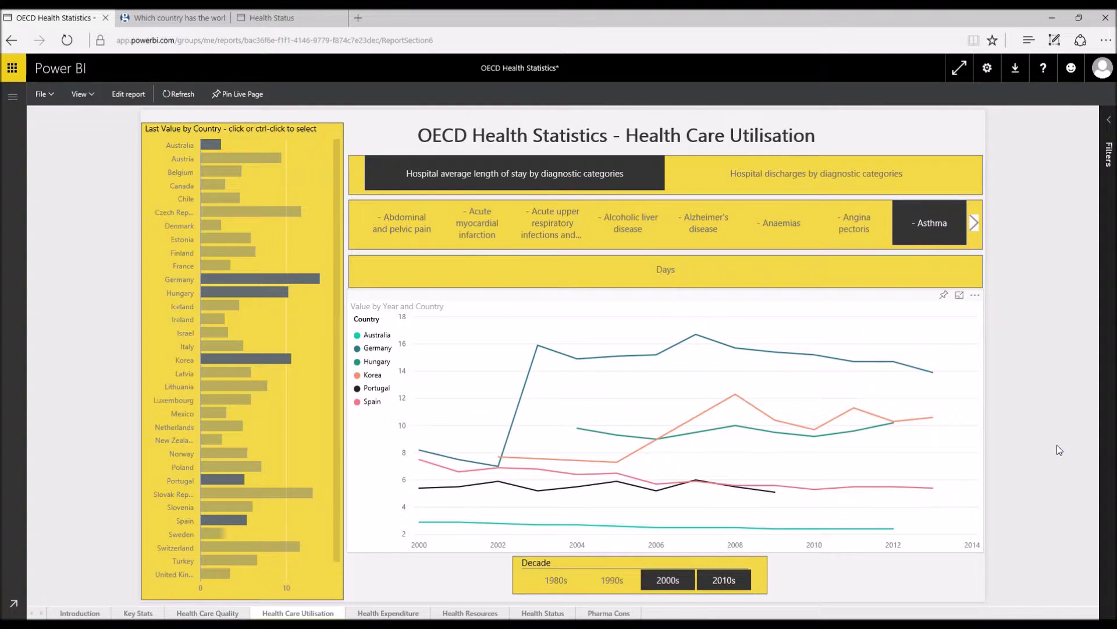
Step: Examine the Value by Year and Country chart in focus mode, including its yearly values, and return to the report
left_click(961, 296)
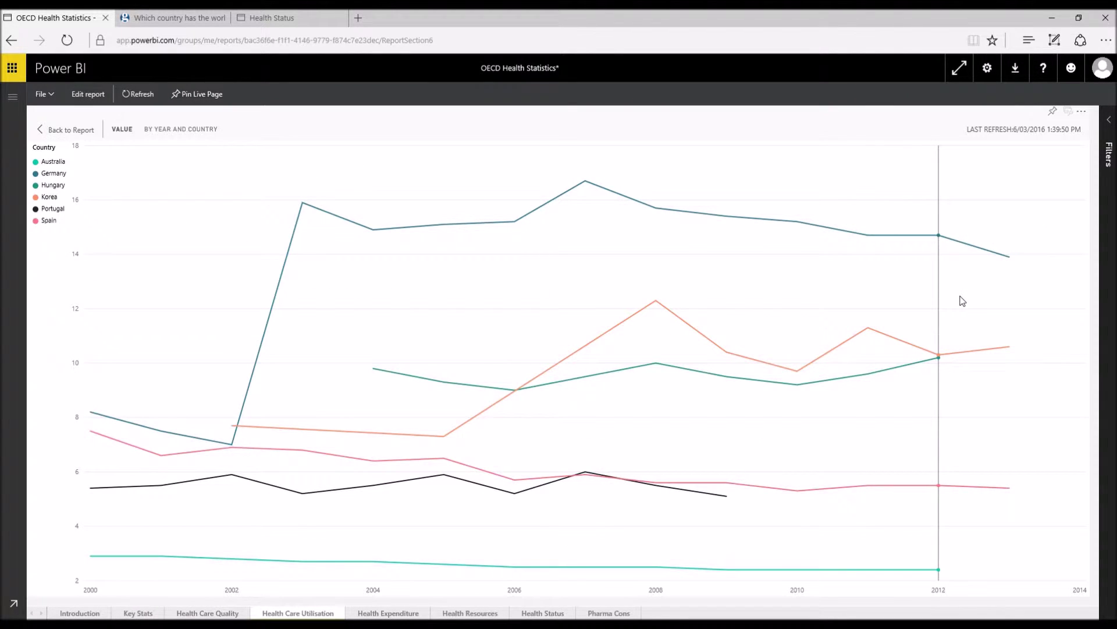
mouse_move(940, 238)
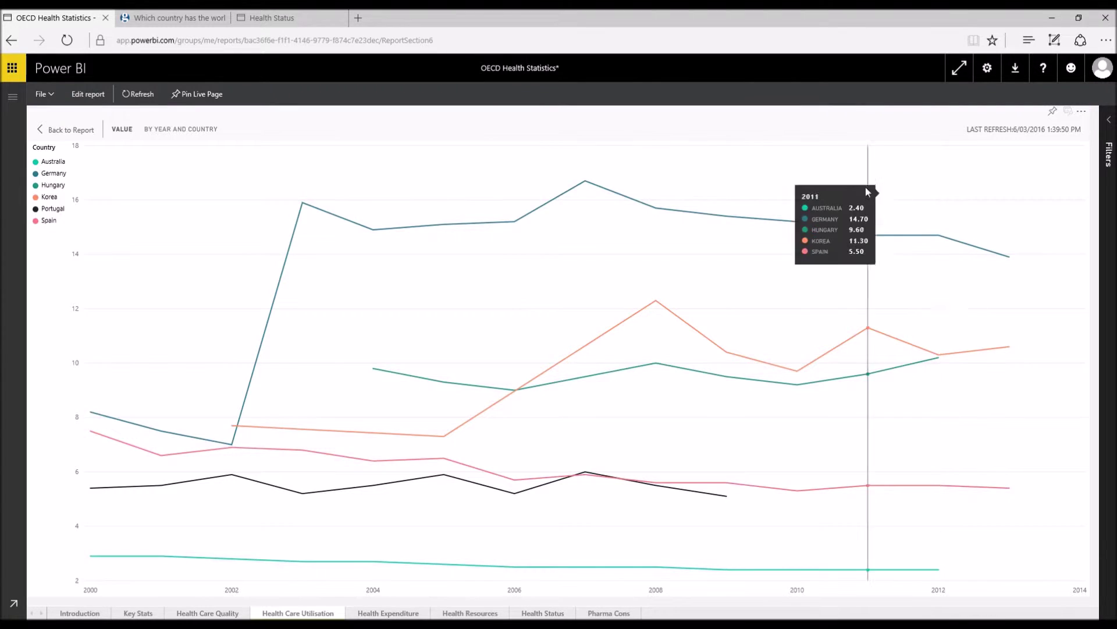
left_click(73, 131)
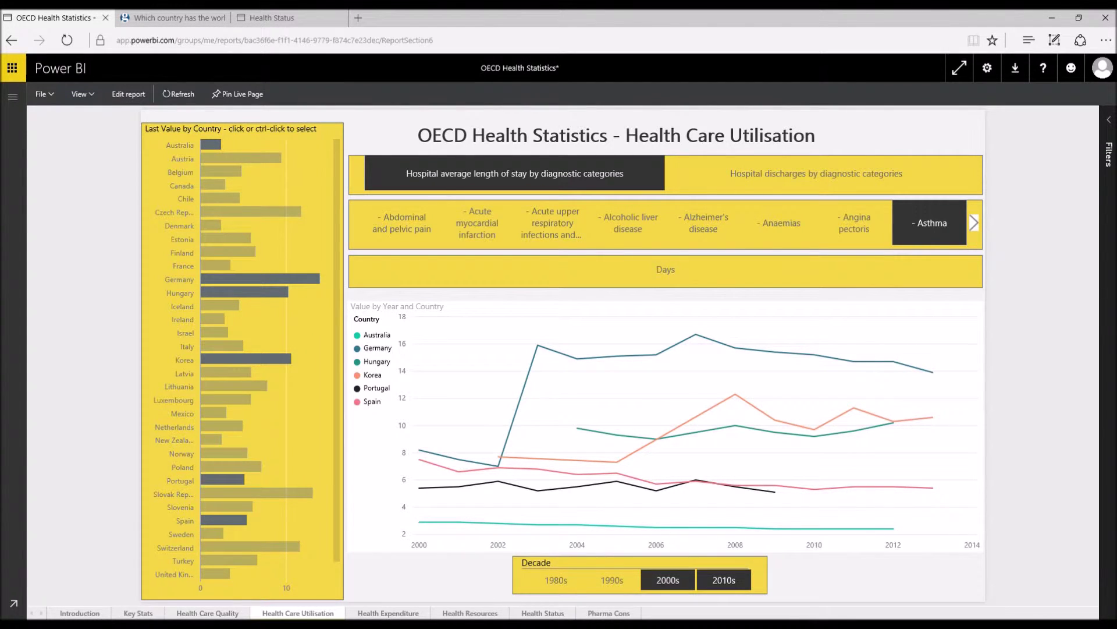
Step: Filter the Health Expenditure page to the Private sector financing agent and open the Health Resources page
left_click(401, 615)
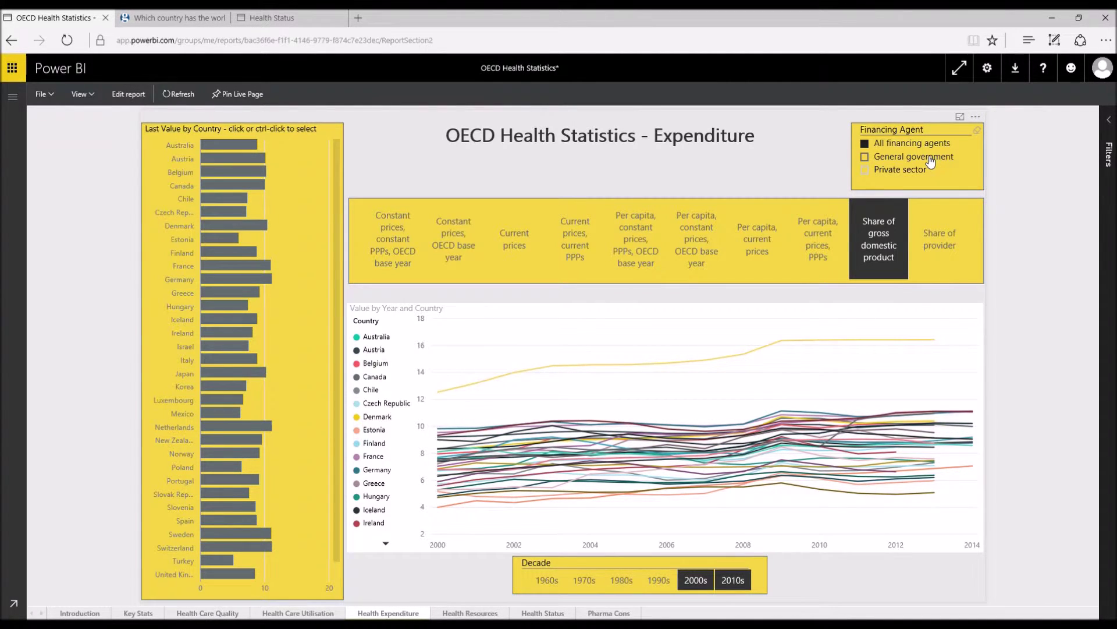
left_click(931, 162)
left_click(900, 174)
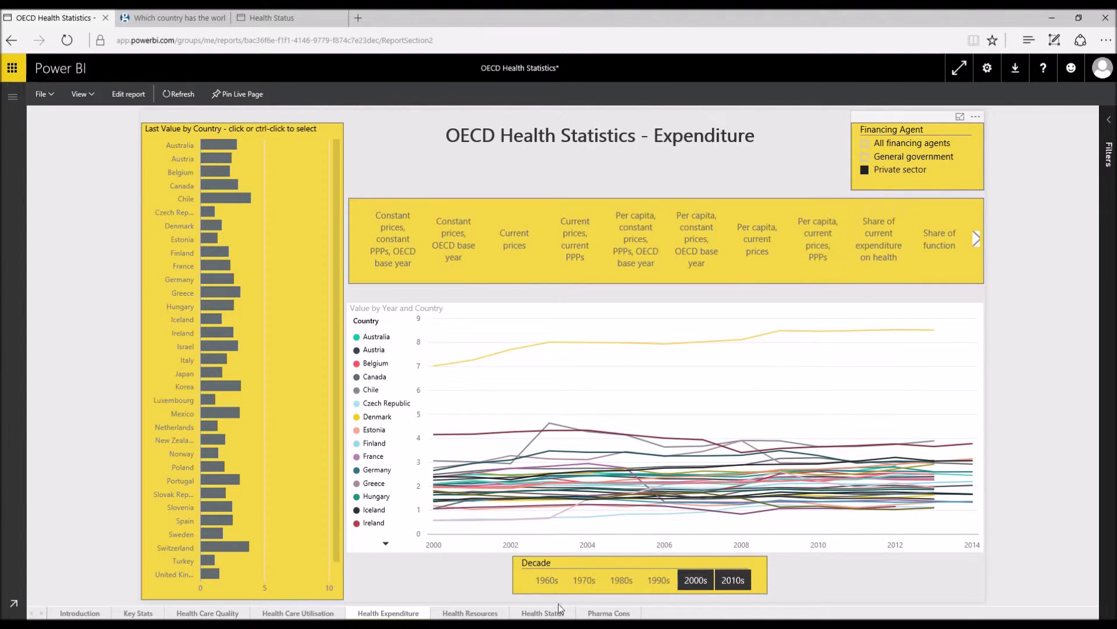
left_click(469, 614)
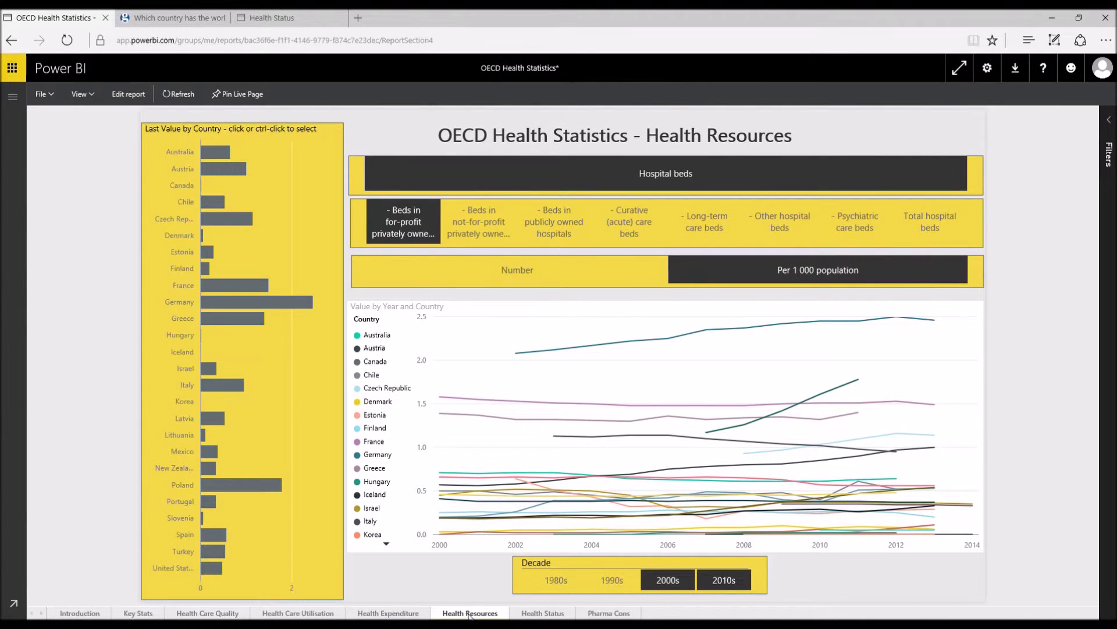
Step: On the Health Status page, clear the Number of total deaths measure and chart life expectancy for the total population
left_click(550, 614)
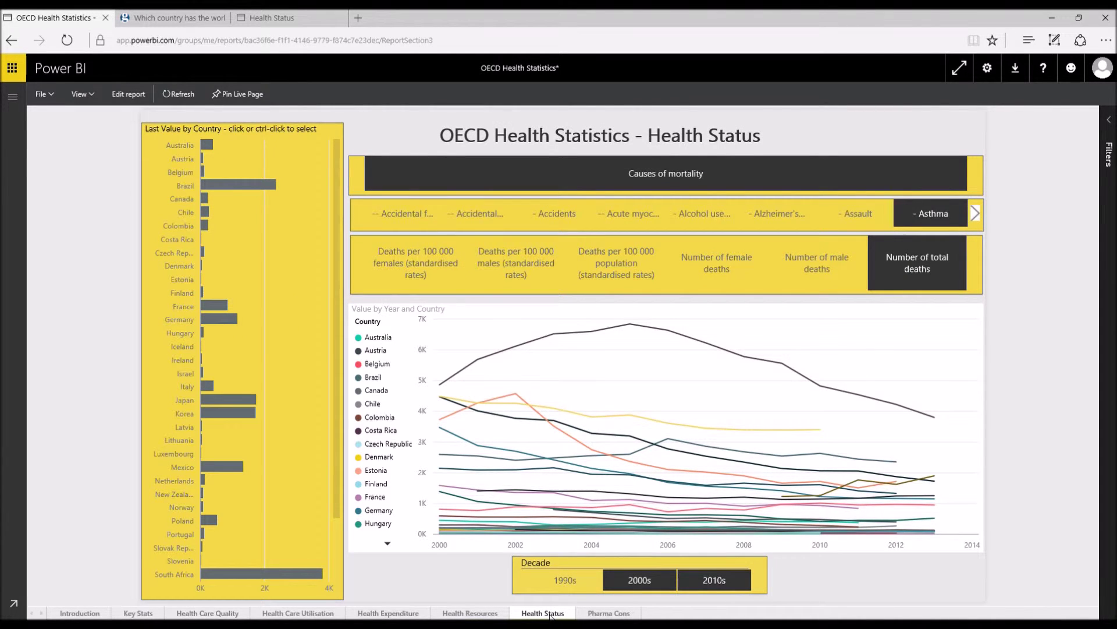
left_click(947, 267)
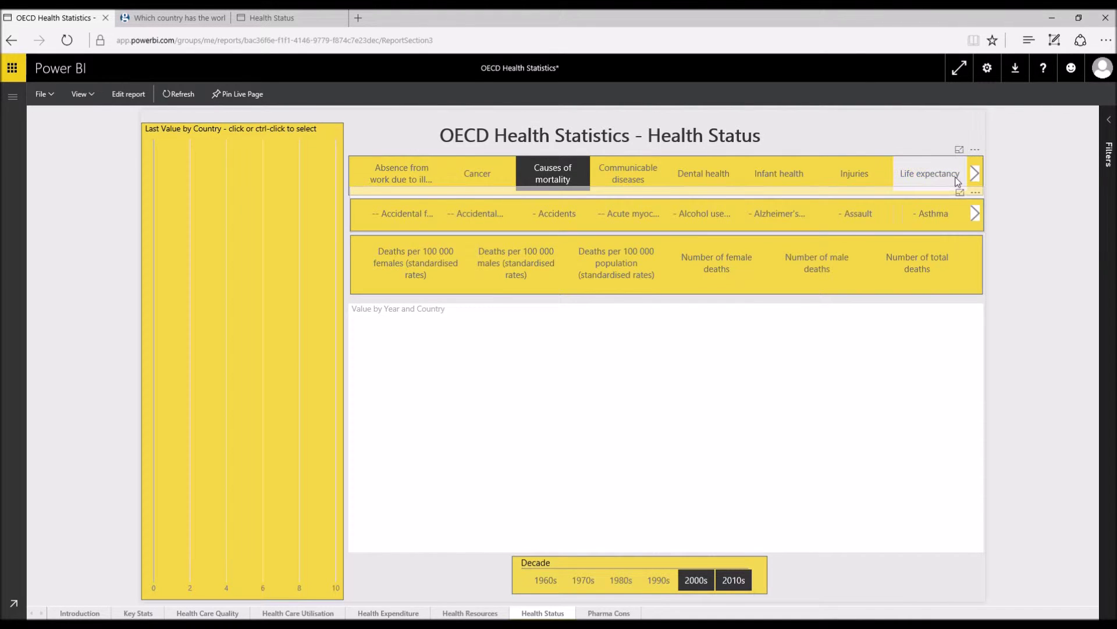
left_click(935, 170)
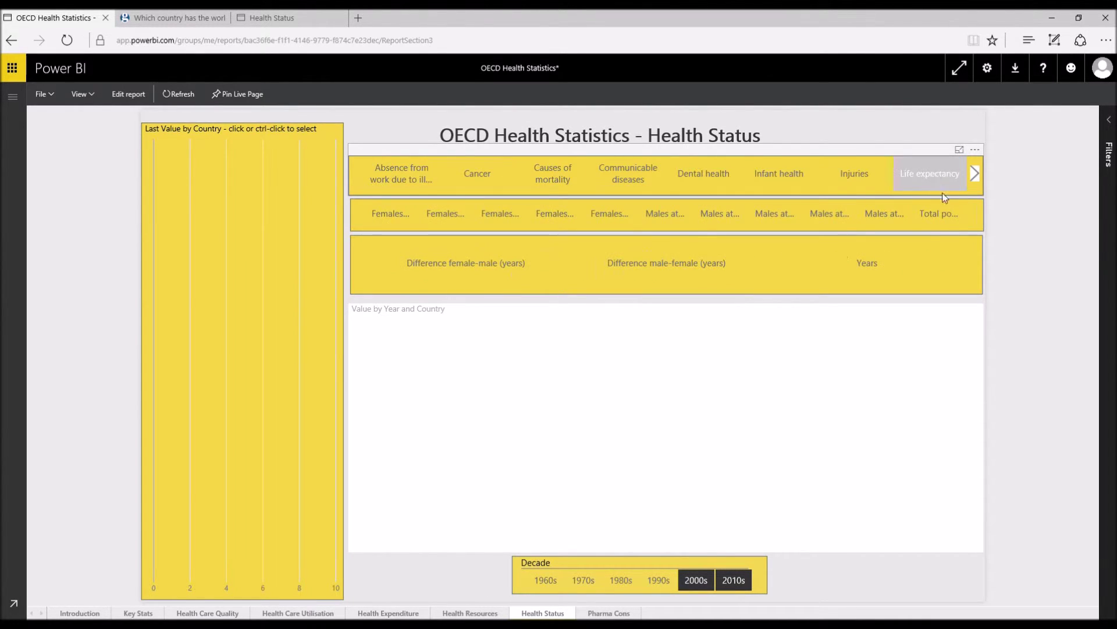
left_click(946, 216)
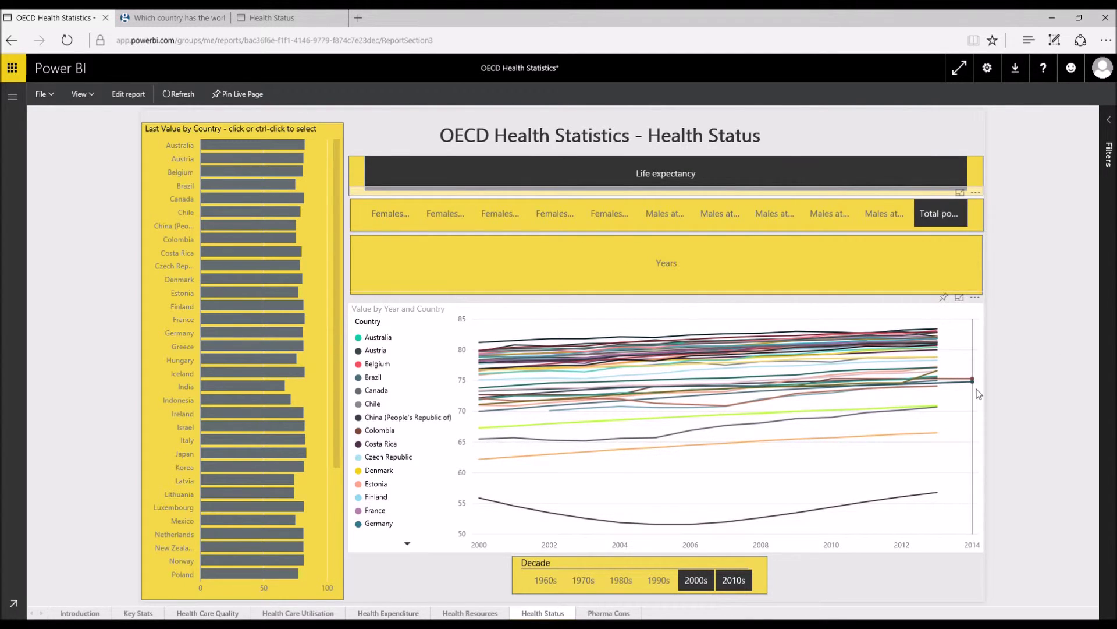
mouse_move(982, 457)
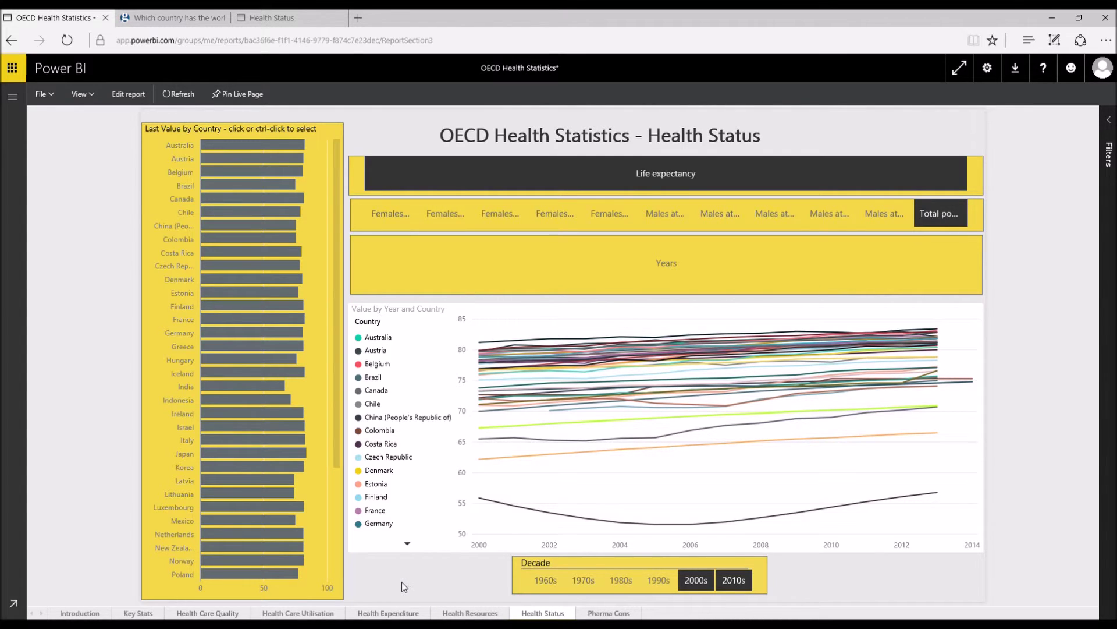
Step: Revisit the Key Stats page and return to the report's Introduction page
left_click(139, 613)
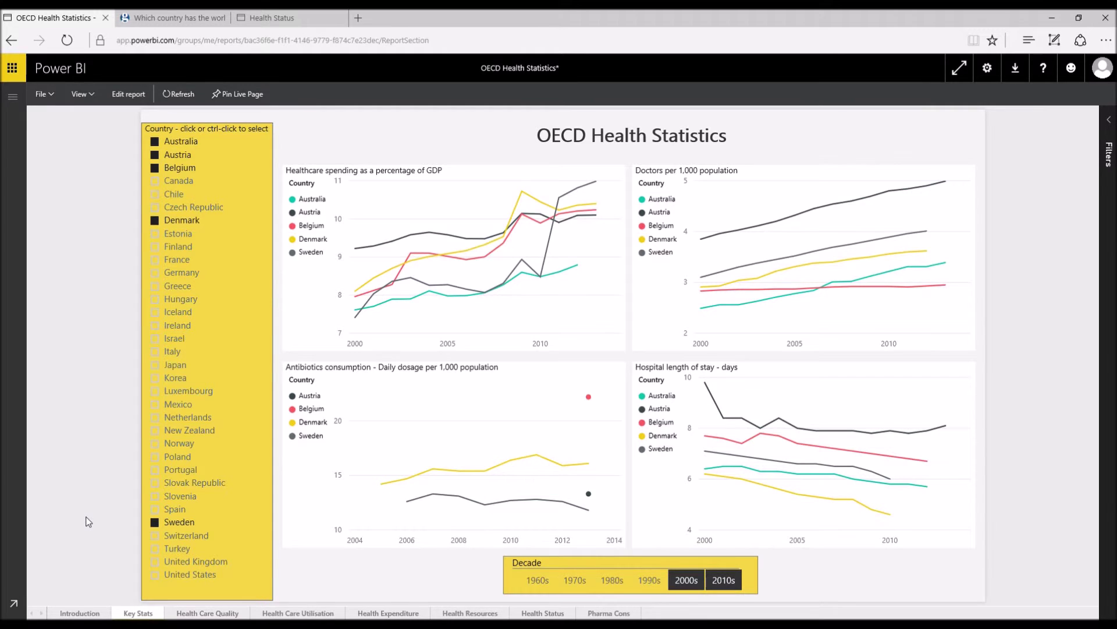
left_click(78, 614)
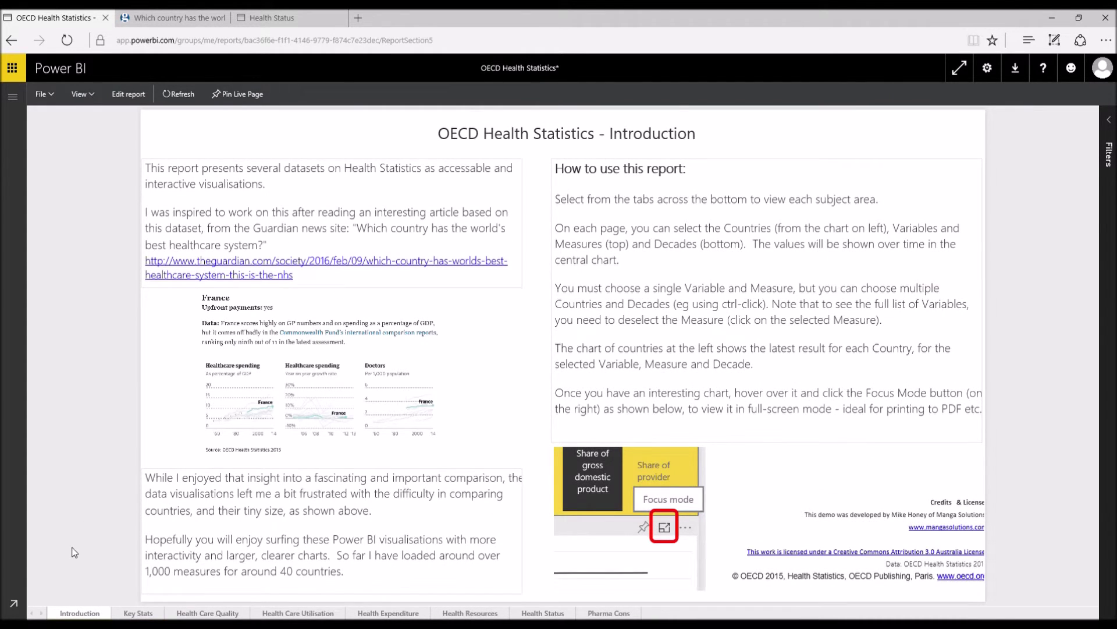